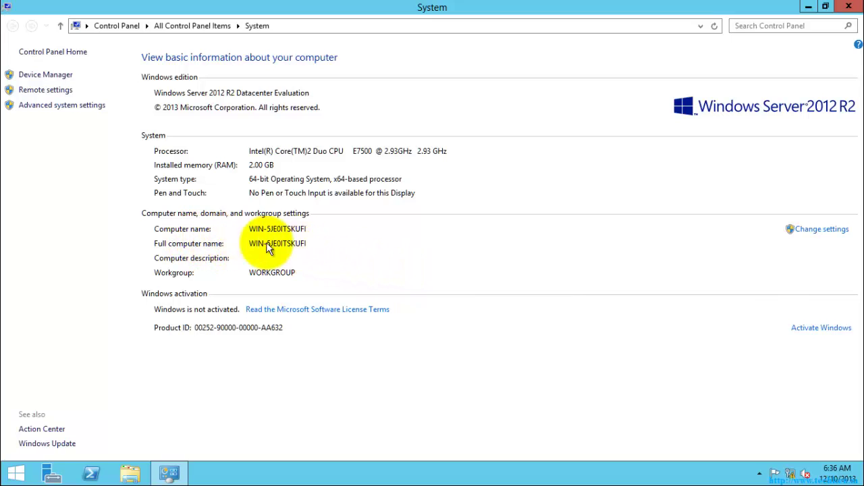
# - Rename the computer to "server" in the system settings, keeping its workgroup membership, and confirm the change
pyautogui.click(823, 231)
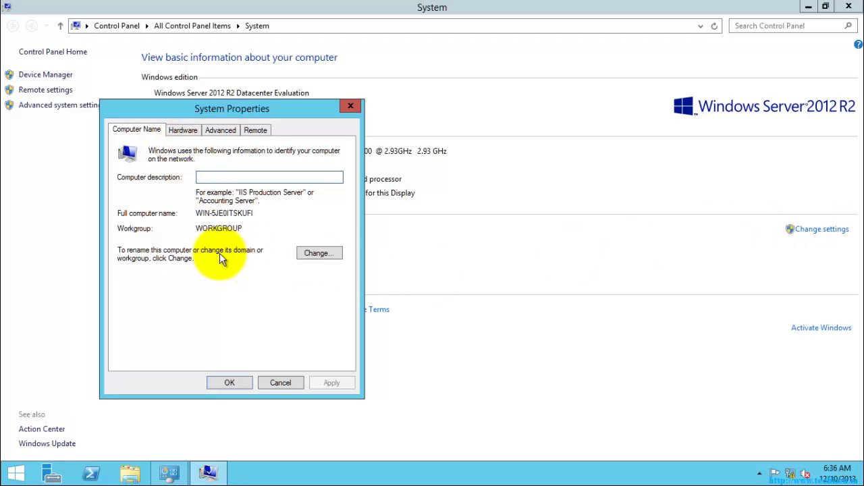
pyautogui.click(318, 253)
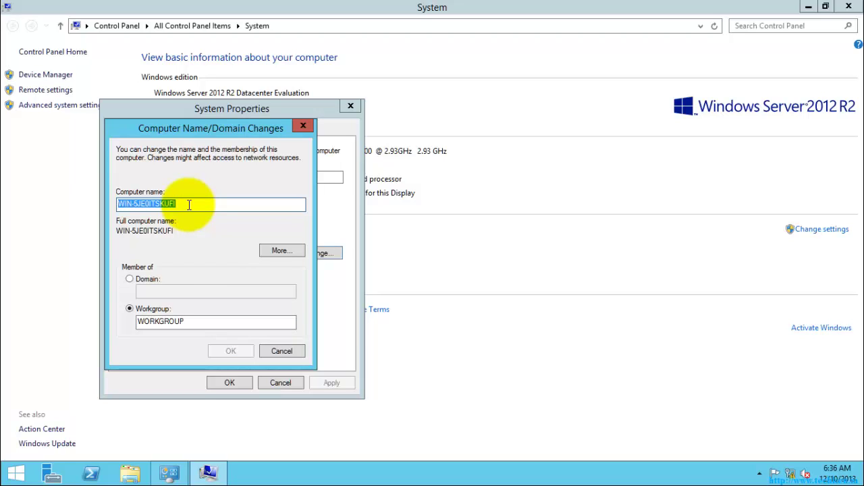
pyautogui.write('t')
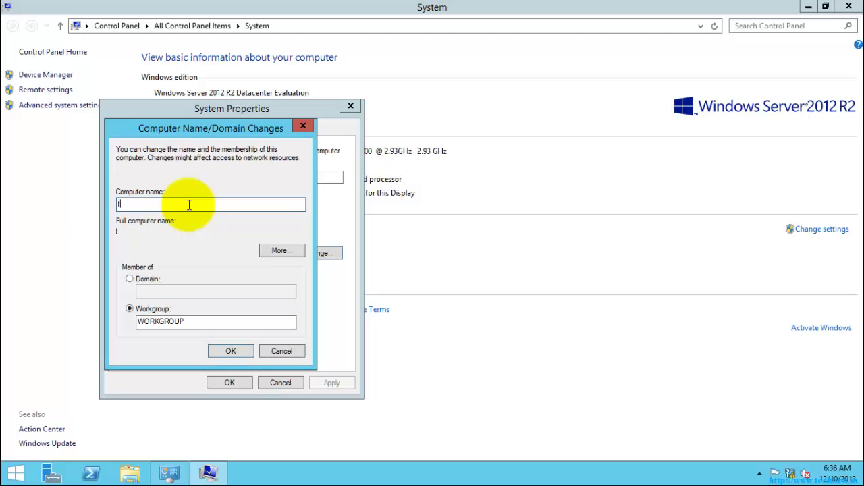
pyautogui.press('BackSpace')
pyautogui.write('Server')
pyautogui.write('S')
pyautogui.press('BackSpace')
pyautogui.press('Delete')
pyautogui.write('s')
pyautogui.click(189, 205)
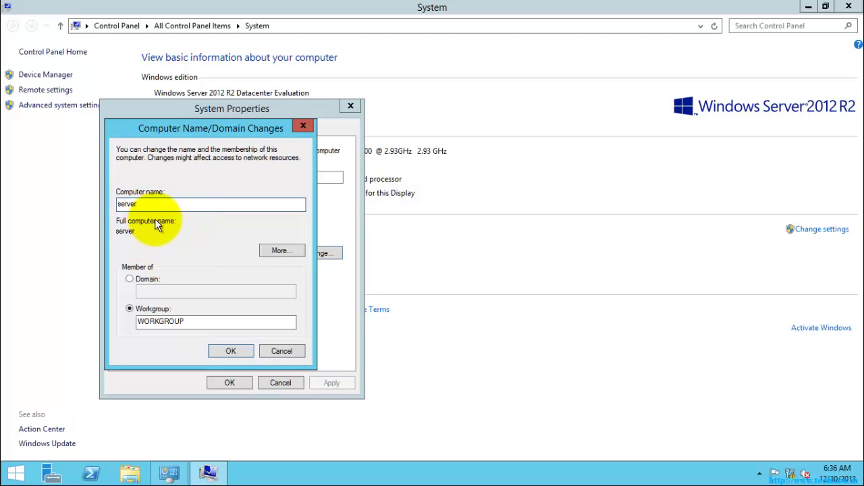
pyautogui.click(229, 351)
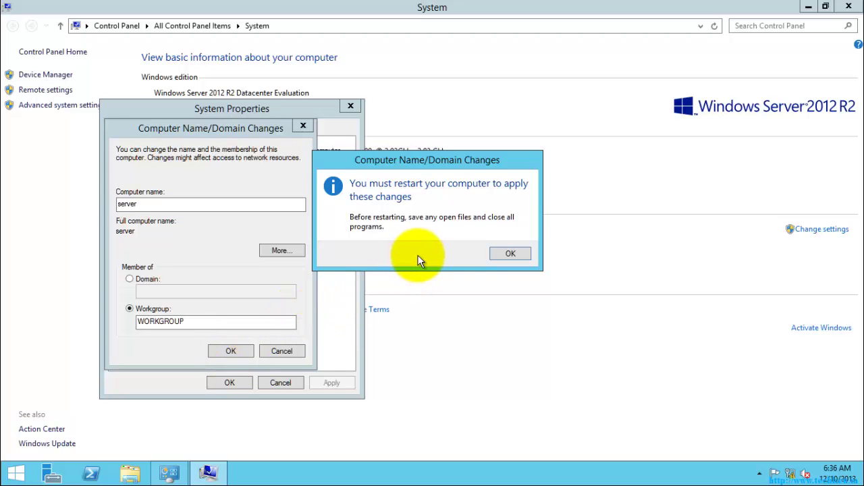
# - Acknowledge the restart notice, close the system properties and restart the computer immediately
pyautogui.click(514, 254)
pyautogui.click(230, 382)
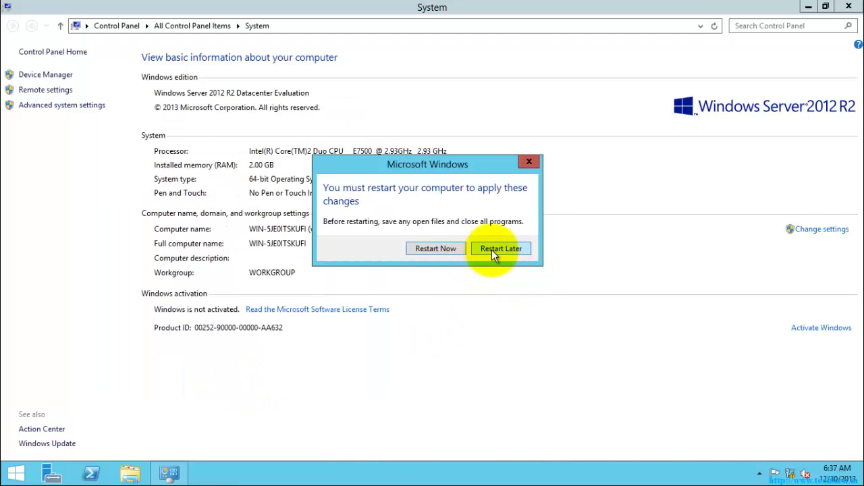
pyautogui.click(435, 248)
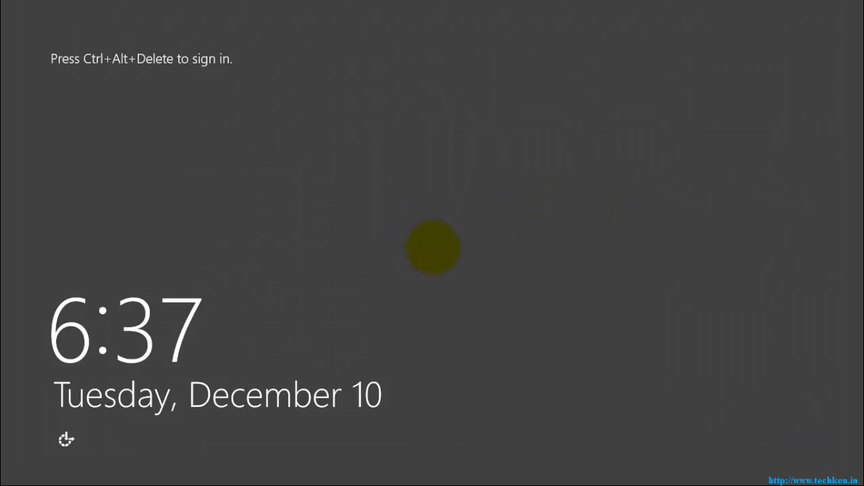
# - Unlock the sign-in screen and sign in to the Administrator account with the account password
pyautogui.hotkey('ctrl', 'alt', 'Delete')
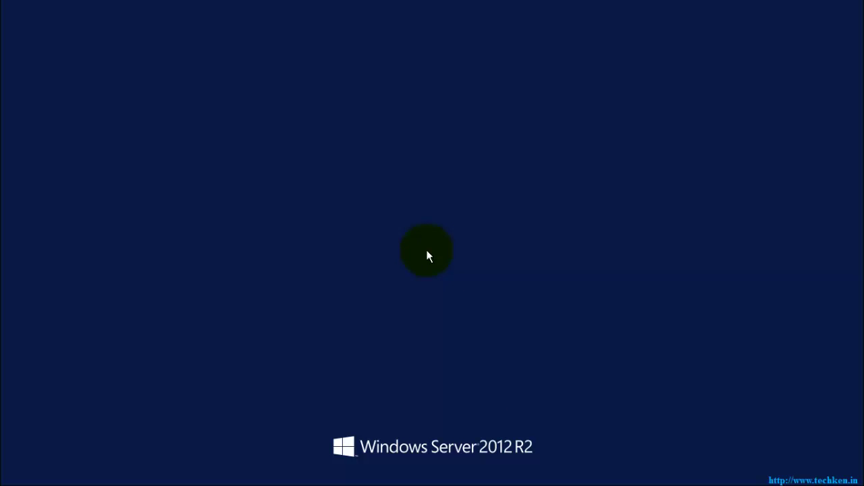
pyautogui.write('••••••')
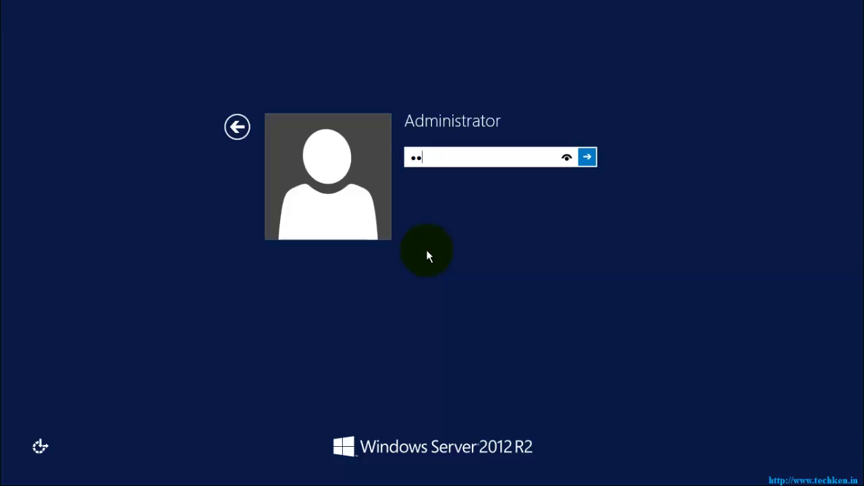
pyautogui.write('•••')
pyautogui.press('Return')
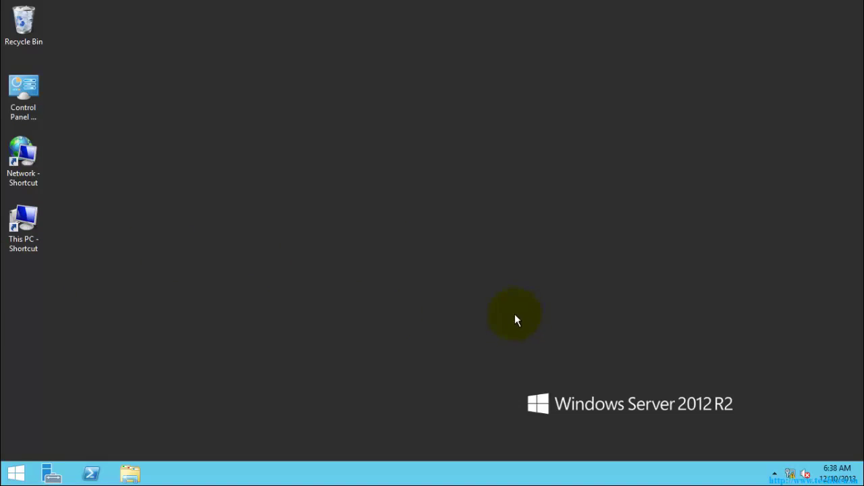
# - Check the computer name in the system properties, close that window and minimize Server Manager
pyautogui.press('super+e')
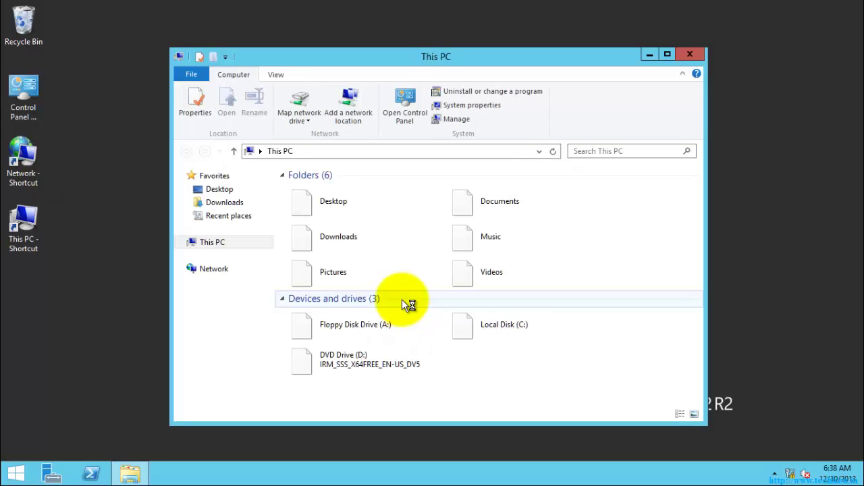
pyautogui.click(472, 106)
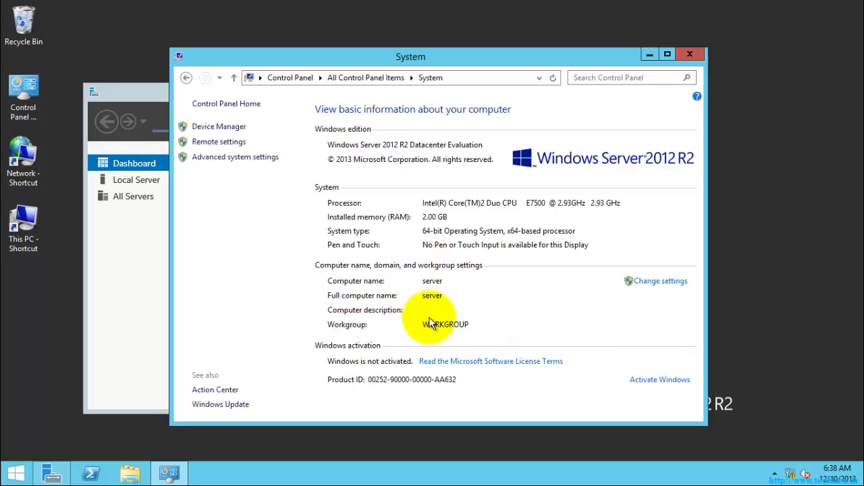
pyautogui.click(688, 57)
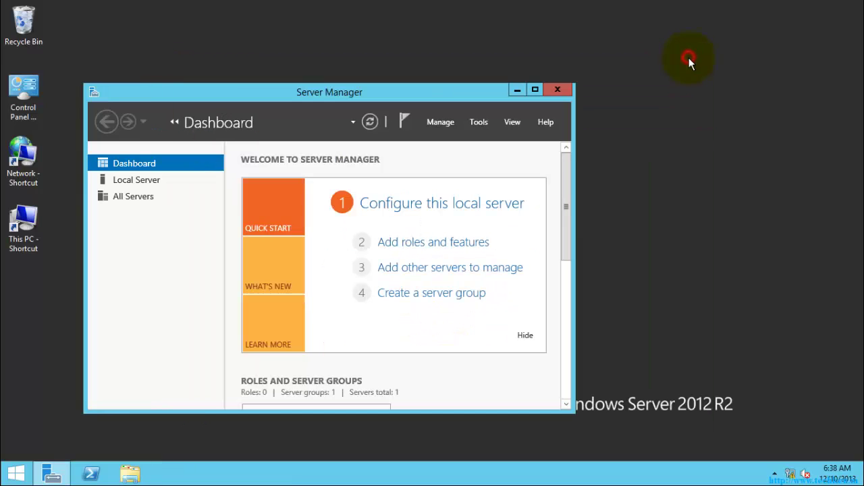
pyautogui.click(519, 90)
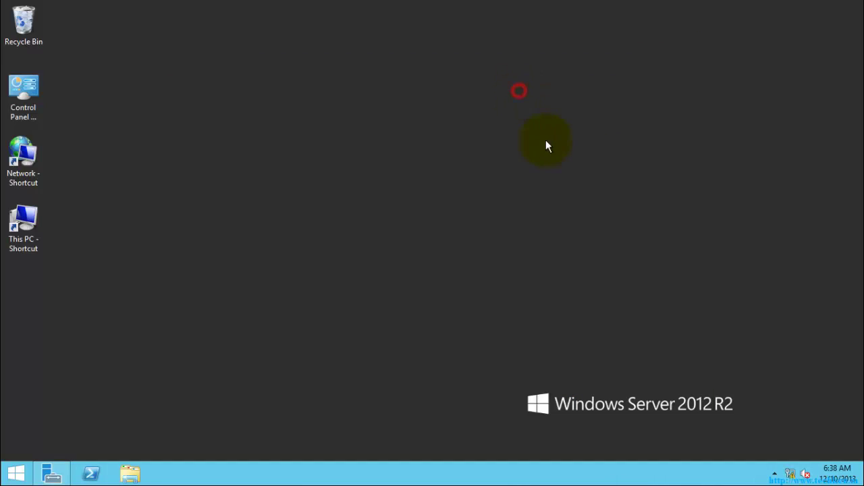
# - Open the Network and Sharing Center and maximize its window
pyautogui.rightClick(791, 477)
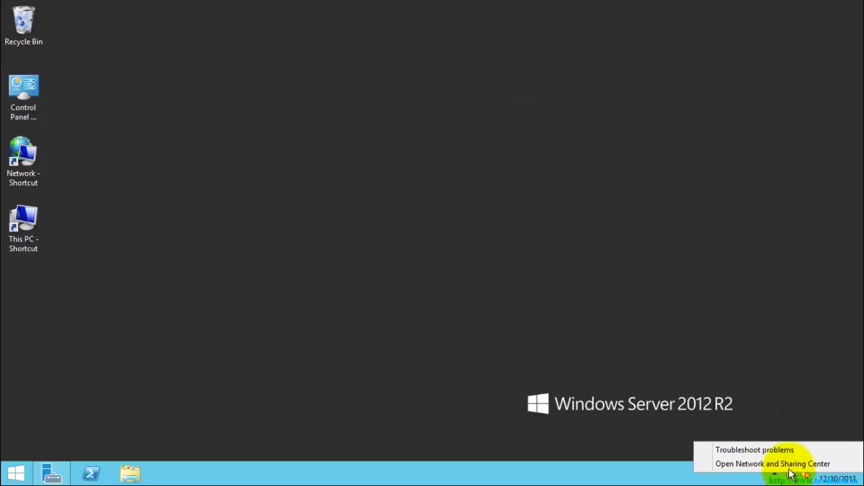
pyautogui.click(784, 462)
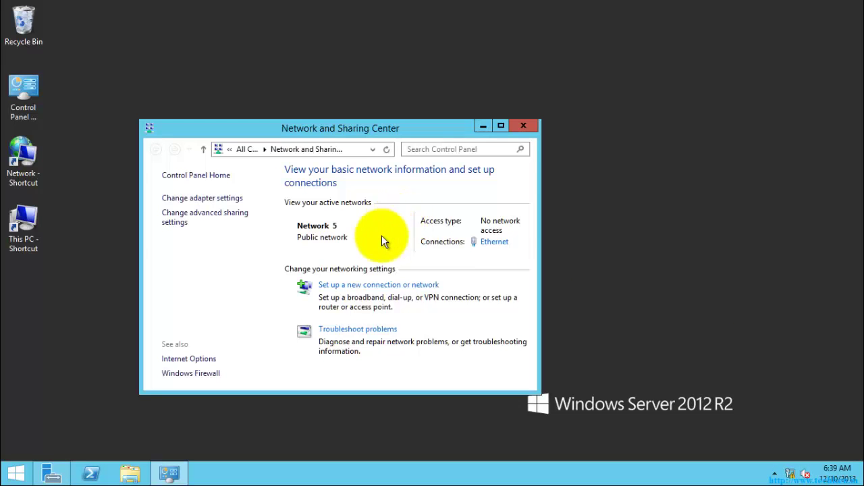
pyautogui.click(412, 128)
pyautogui.doubleClick(412, 128)
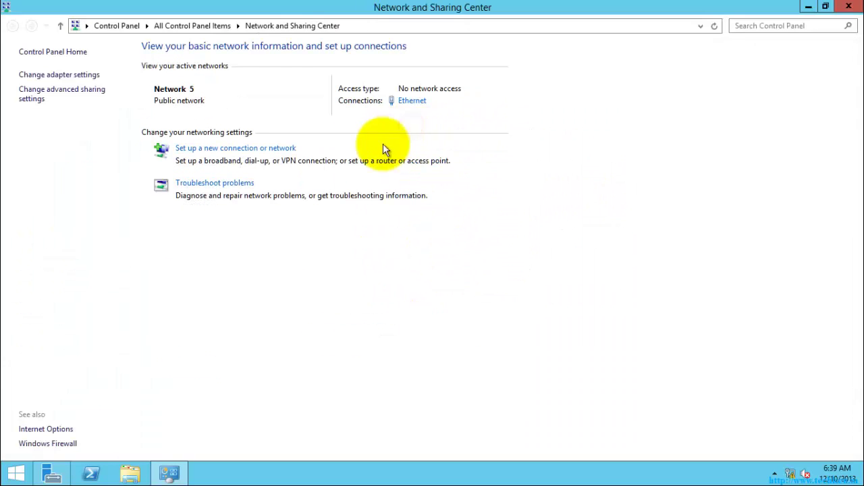
# - Examine the Ethernet connection's IPv4 address, subnet mask and default gateway in its connection details, and close the details
pyautogui.click(410, 102)
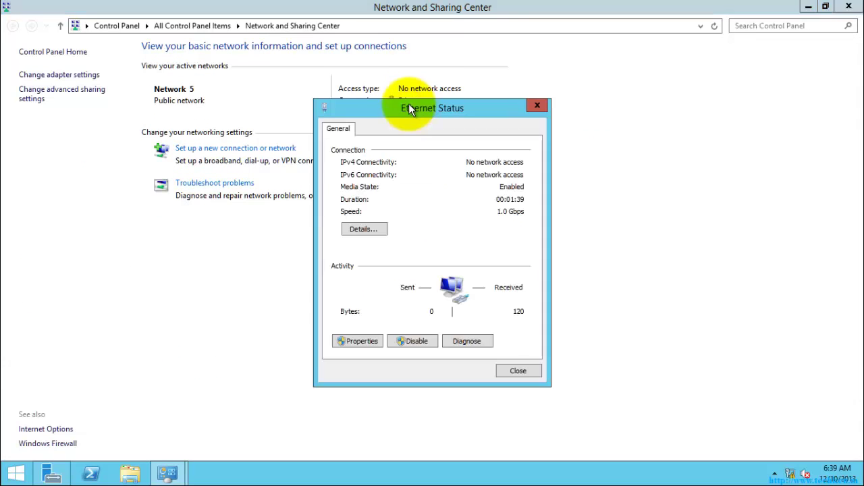
pyautogui.click(362, 231)
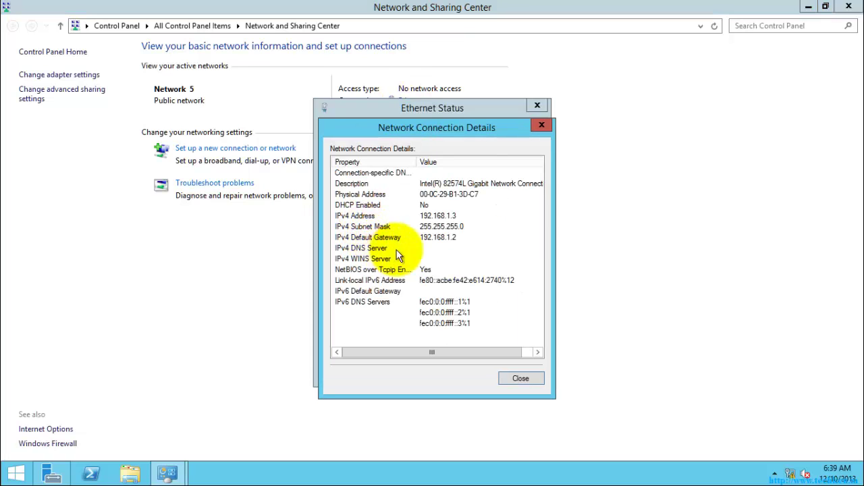
pyautogui.click(434, 216)
pyautogui.click(437, 228)
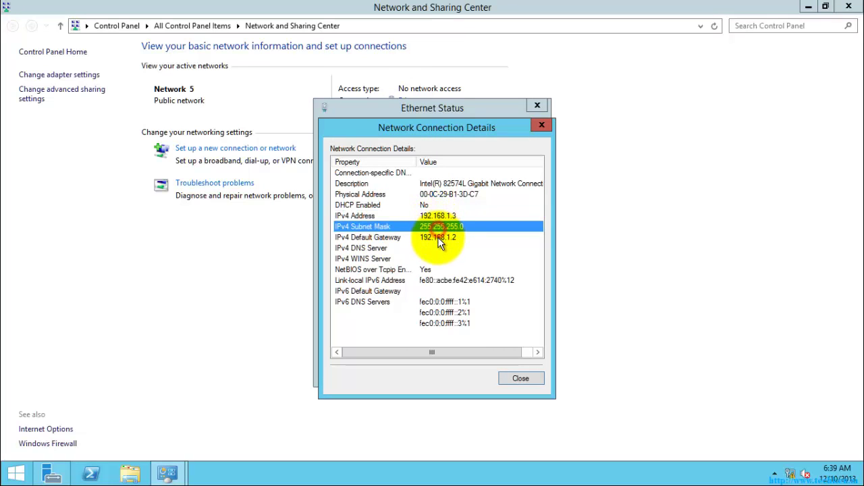
pyautogui.click(439, 216)
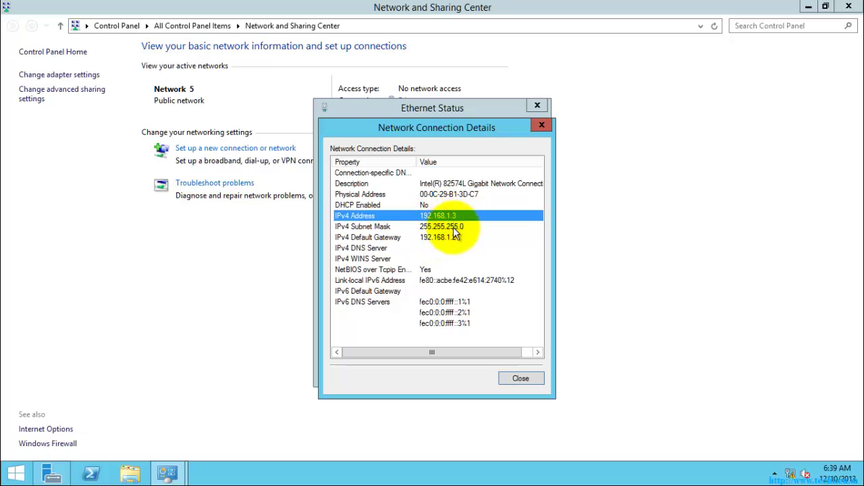
pyautogui.click(443, 237)
pyautogui.click(438, 227)
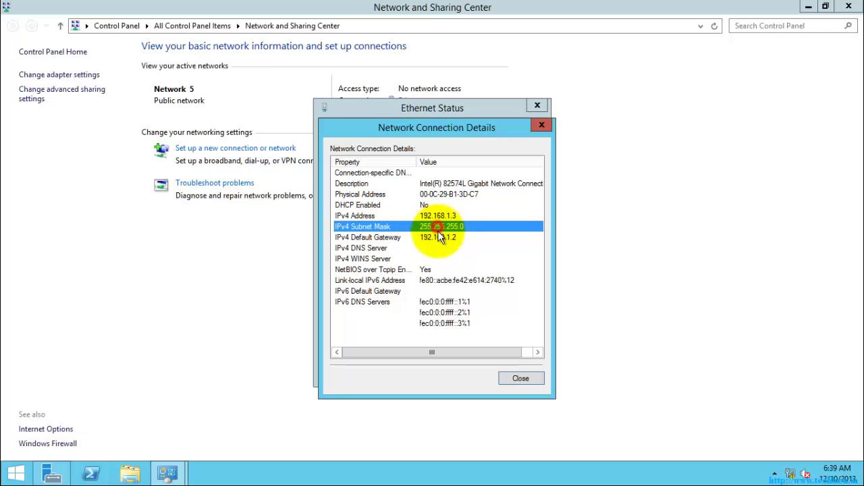
pyautogui.click(519, 377)
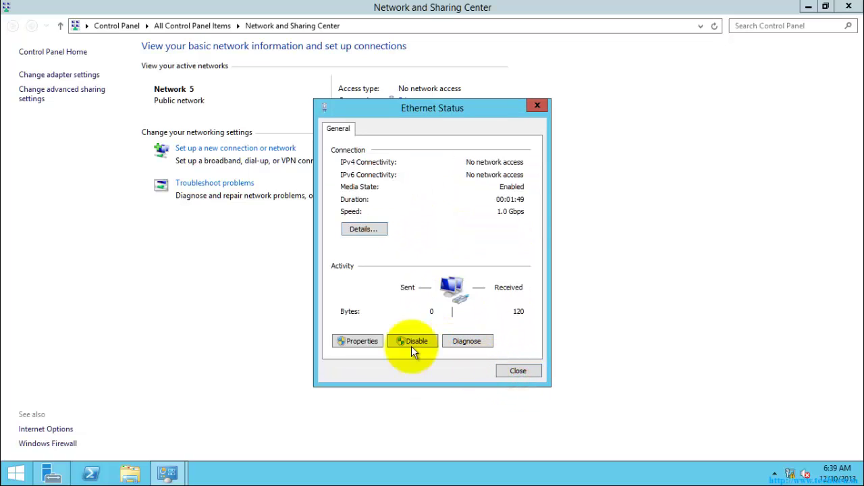
# - Open the Internet Protocol Version 4 (TCP/IPv4) properties of the Ethernet connection to inspect its IP address
pyautogui.click(358, 341)
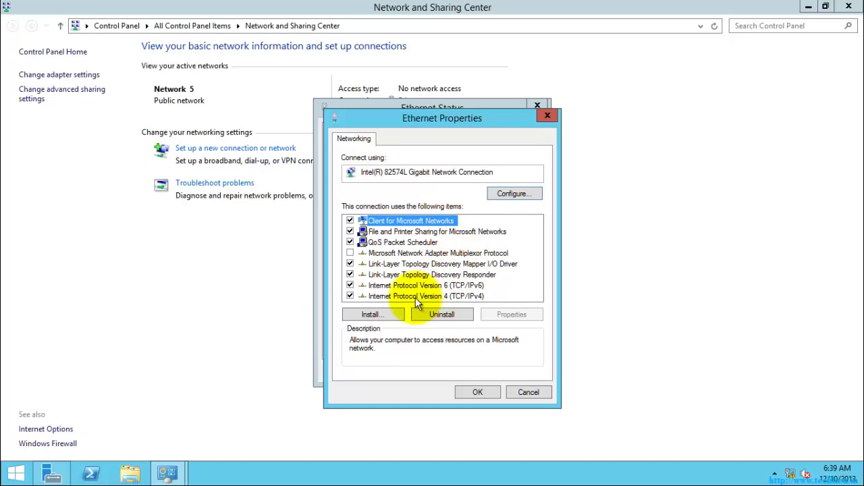
pyautogui.doubleClick(445, 296)
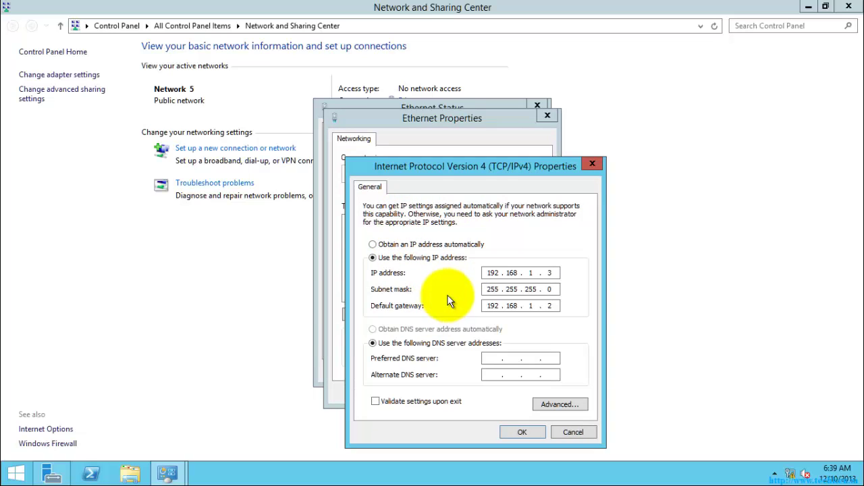
pyautogui.click(557, 273)
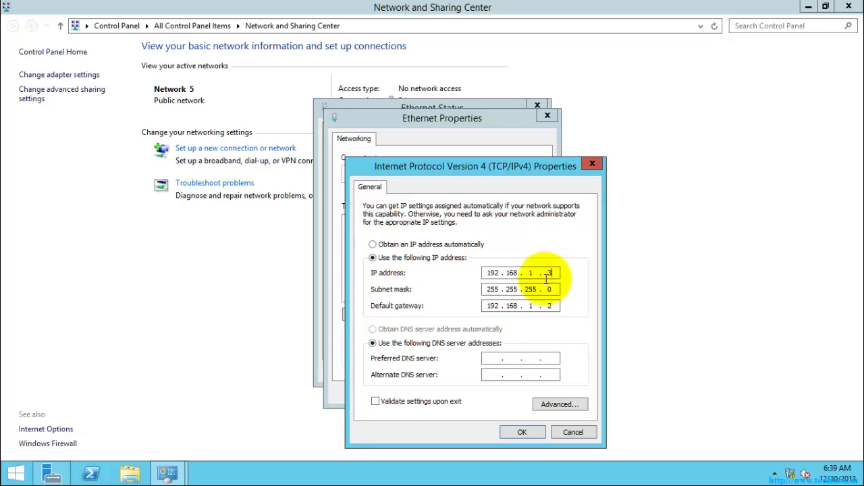
# - Switch the IPv4 settings to obtain both the IP address and the DNS server address automatically
pyautogui.click(373, 245)
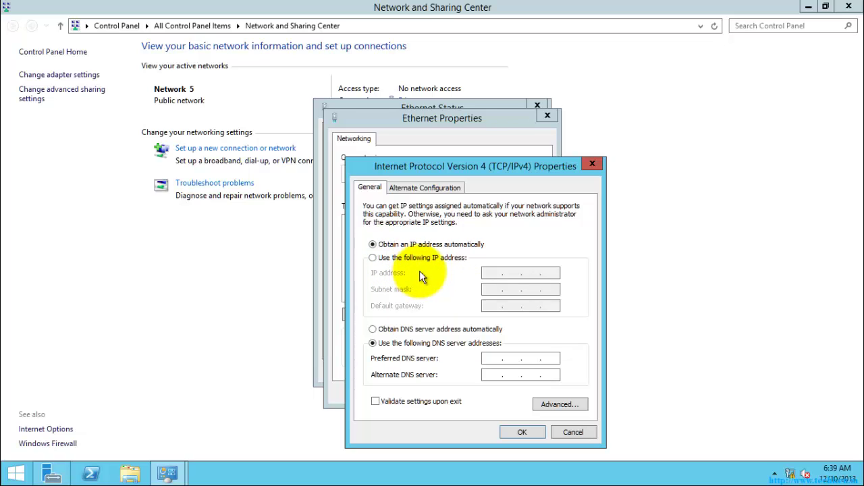
pyautogui.click(373, 330)
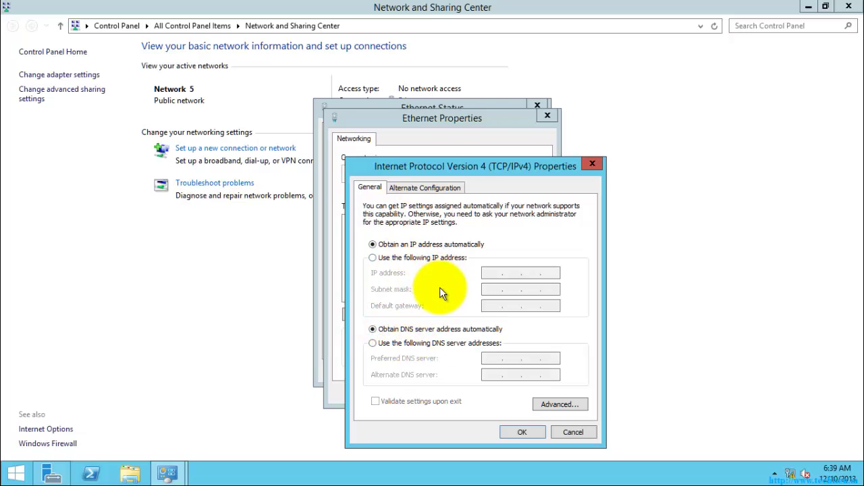
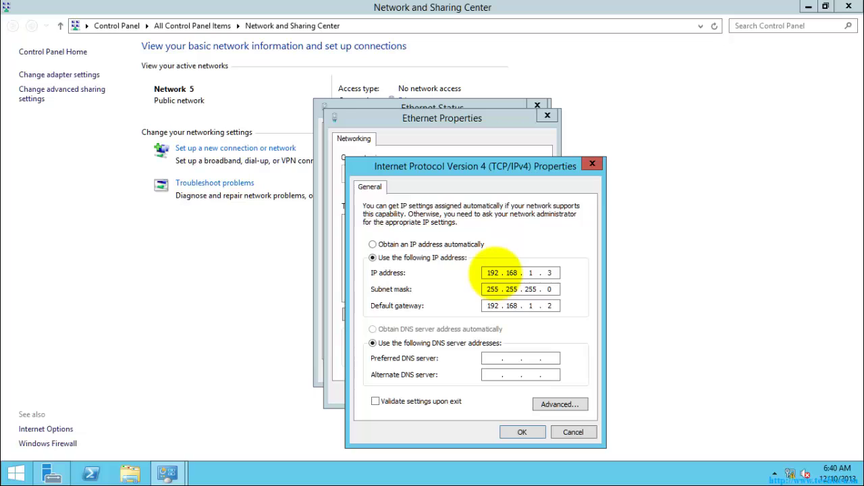
# - Review the static IP address, subnet mask, and preferred and alternate DNS server fields, and accept the IPv4 settings
pyautogui.click(492, 359)
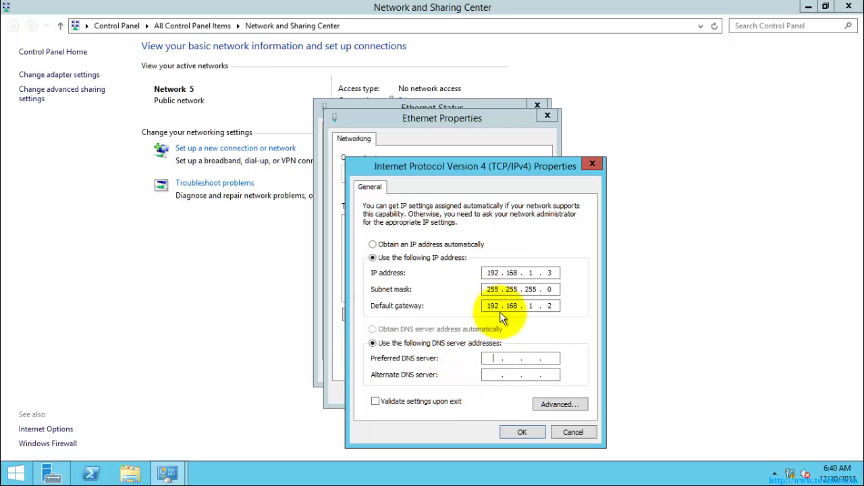
pyautogui.doubleClick(492, 273)
pyautogui.doubleClick(483, 289)
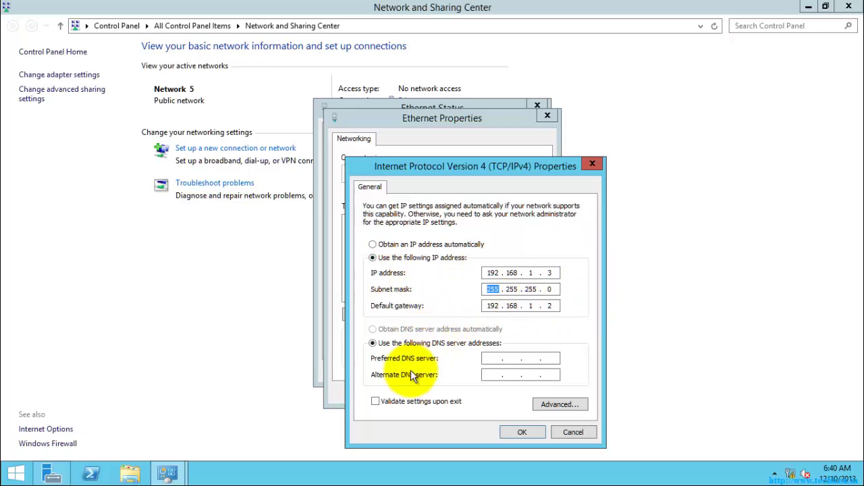
pyautogui.click(490, 359)
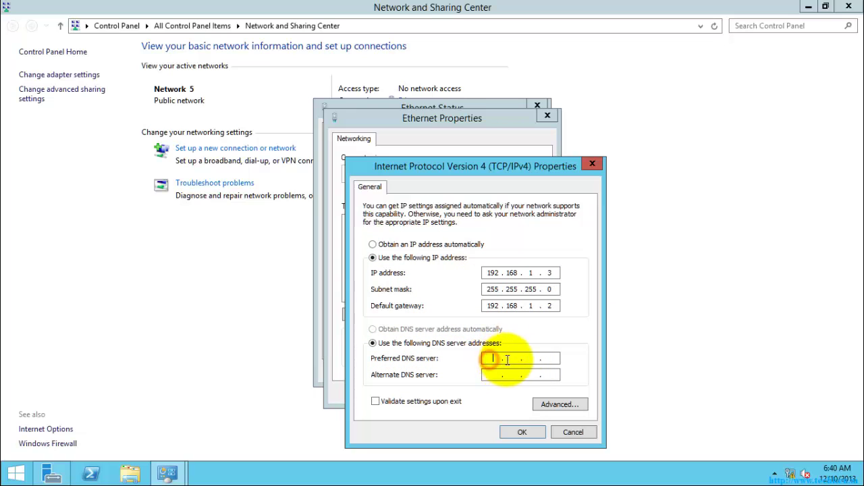
pyautogui.click(534, 359)
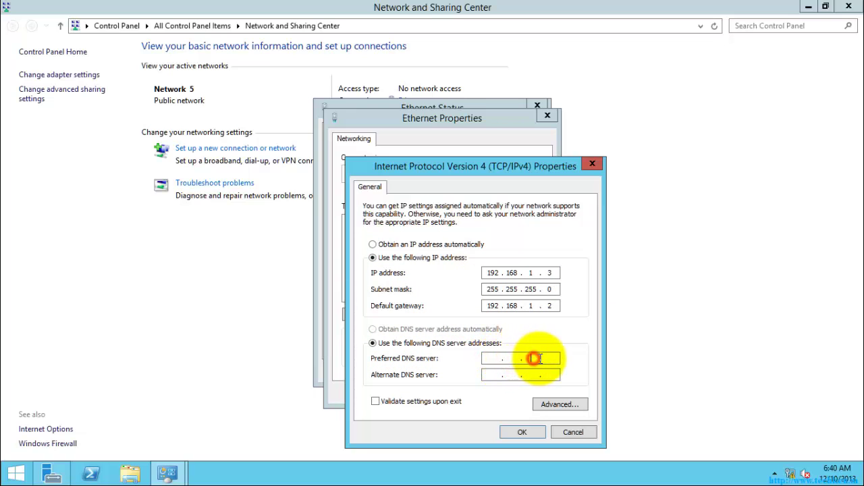
pyautogui.click(490, 374)
pyautogui.click(515, 375)
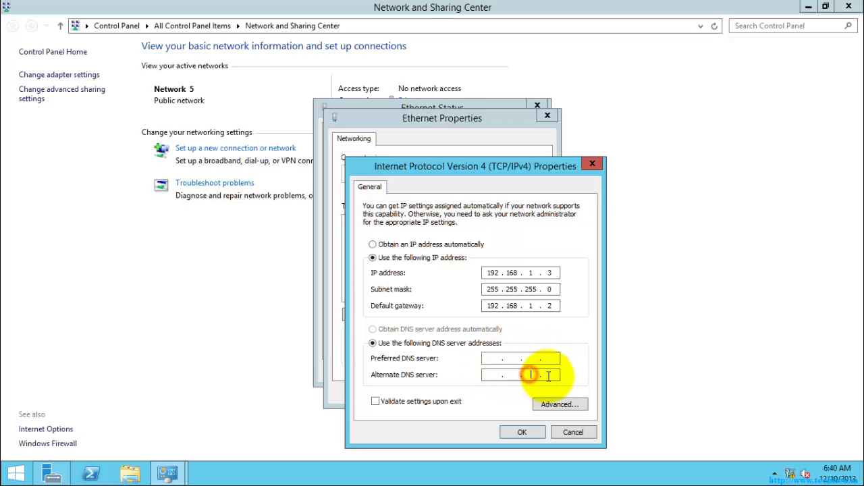
pyautogui.click(521, 432)
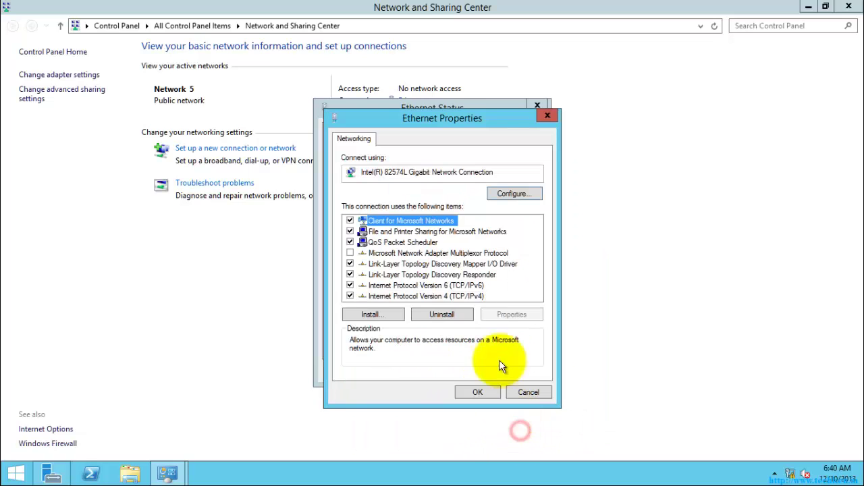
# - Accept the Ethernet connection's properties and close its status window and the Network and Sharing Center
pyautogui.click(470, 393)
pyautogui.click(508, 370)
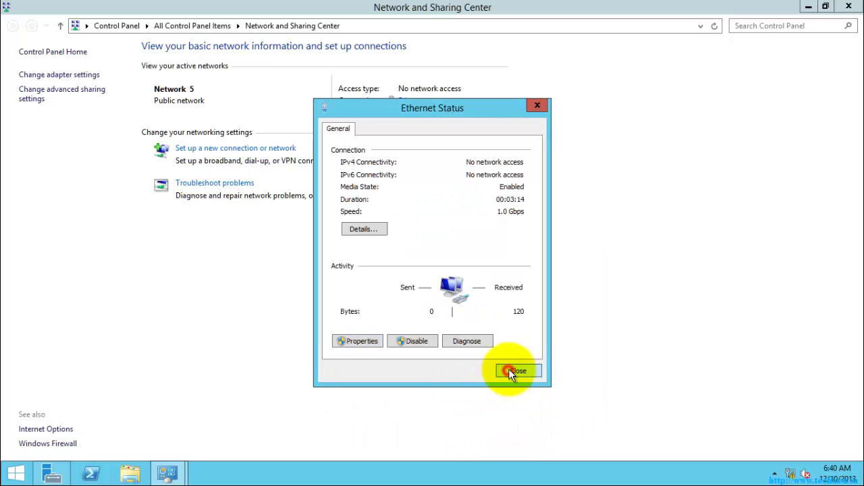
pyautogui.click(845, 6)
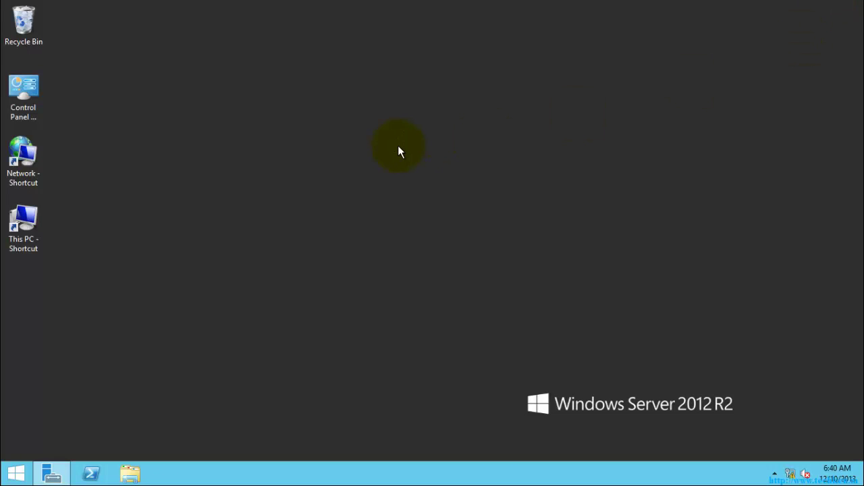
# - Switch to a Command Prompt started with cmd and run ipconfig to check the Ethernet adapter's IP configuration
pyautogui.press('super+r')
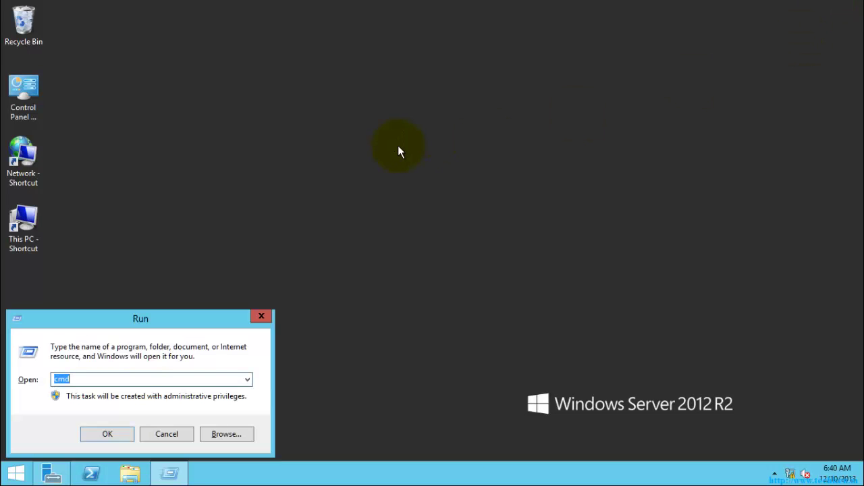
pyautogui.press('Return')
pyautogui.click(233, 25)
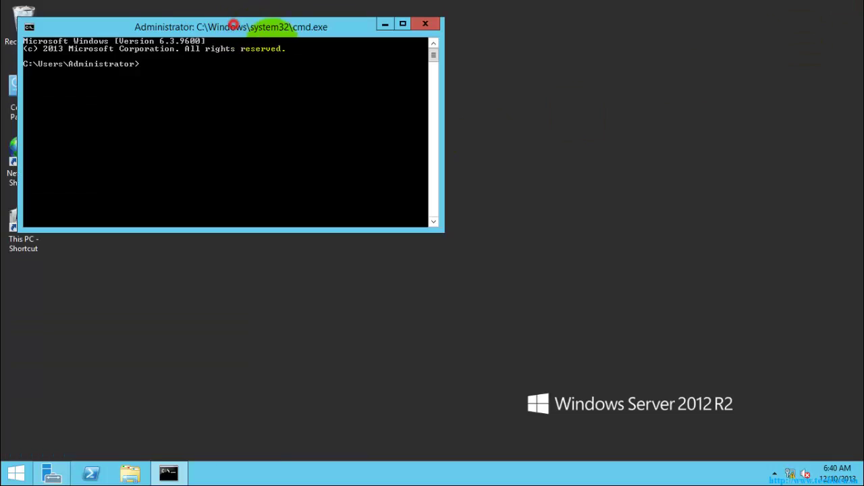
pyautogui.moveTo(233, 26); pyautogui.dragTo(418, 107)
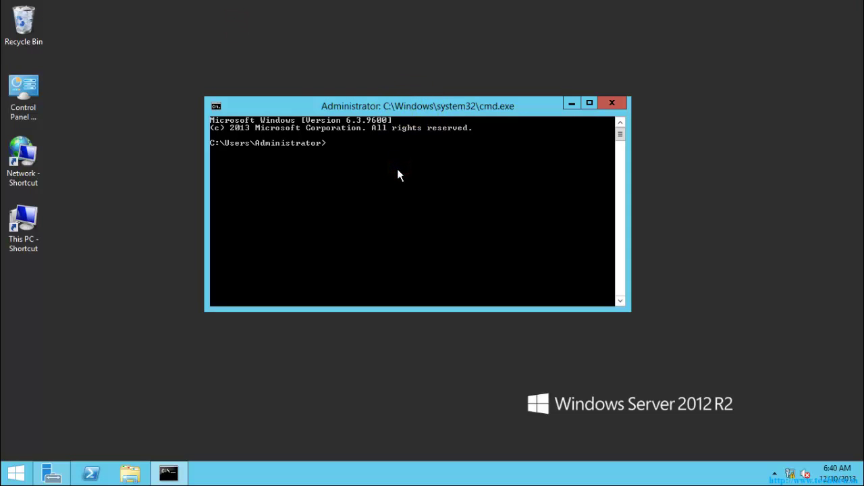
pyautogui.write('ipconfig')
pyautogui.press('Return')
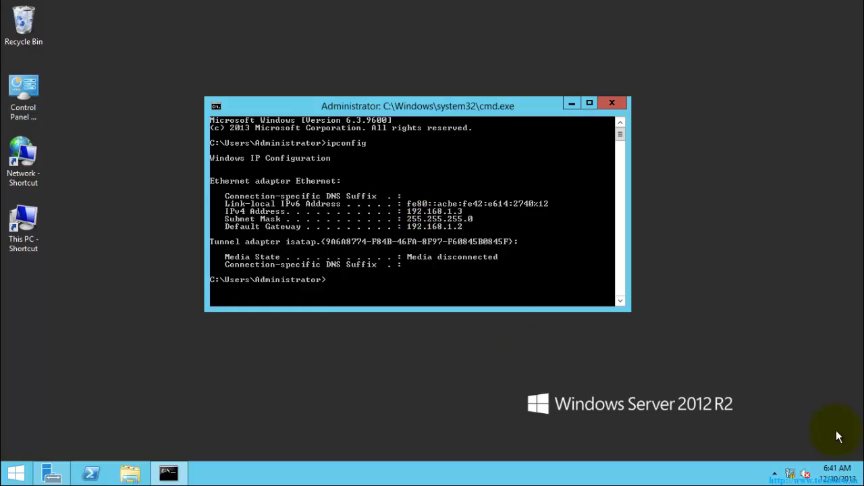
# - Disable Internet Protocol Version 6 (TCP/IPv6) on the Ethernet connection through the Network and Sharing Center, and close the network windows
pyautogui.rightClick(790, 474)
pyautogui.click(785, 466)
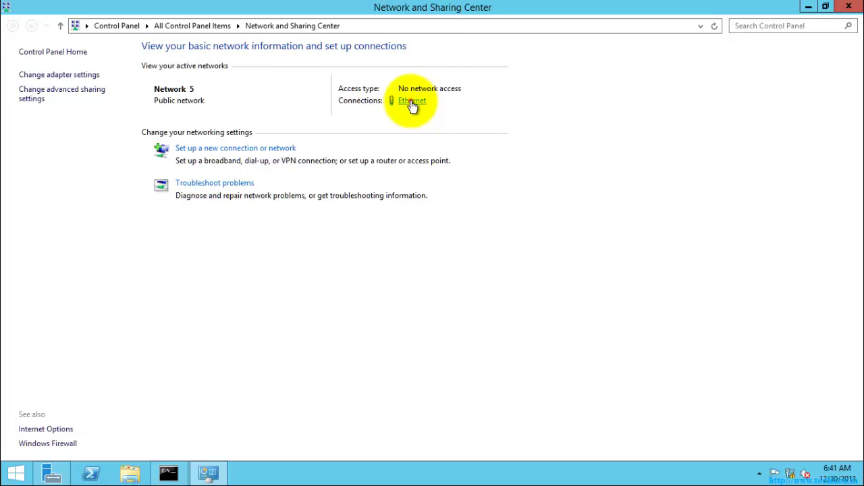
pyautogui.click(411, 102)
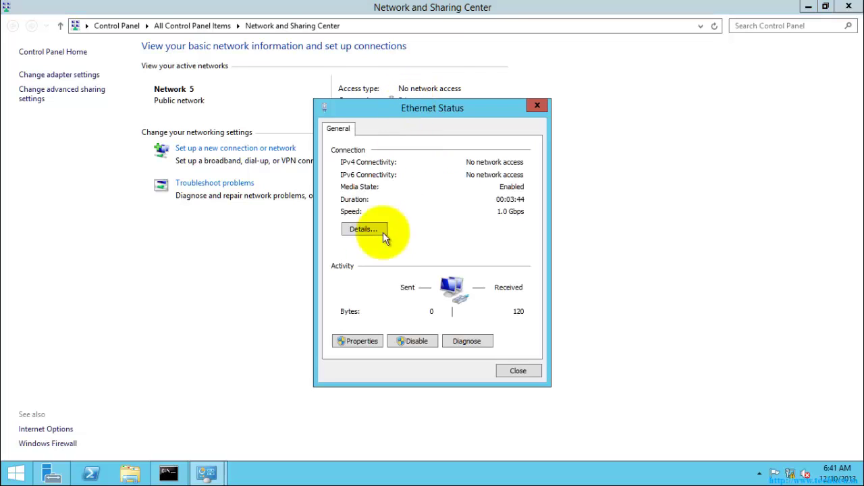
pyautogui.click(359, 339)
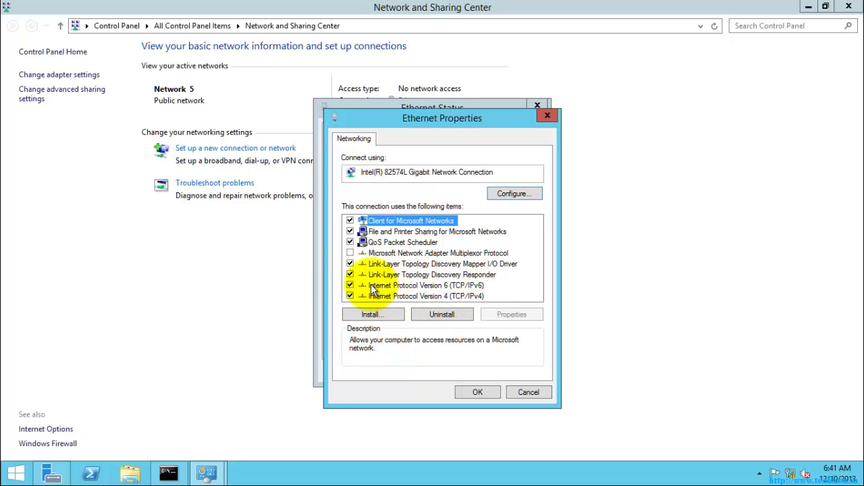
pyautogui.click(350, 286)
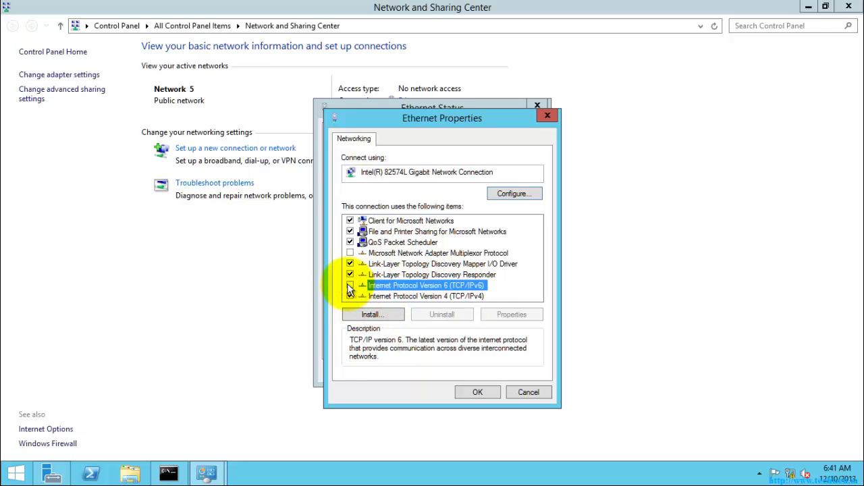
pyautogui.click(479, 392)
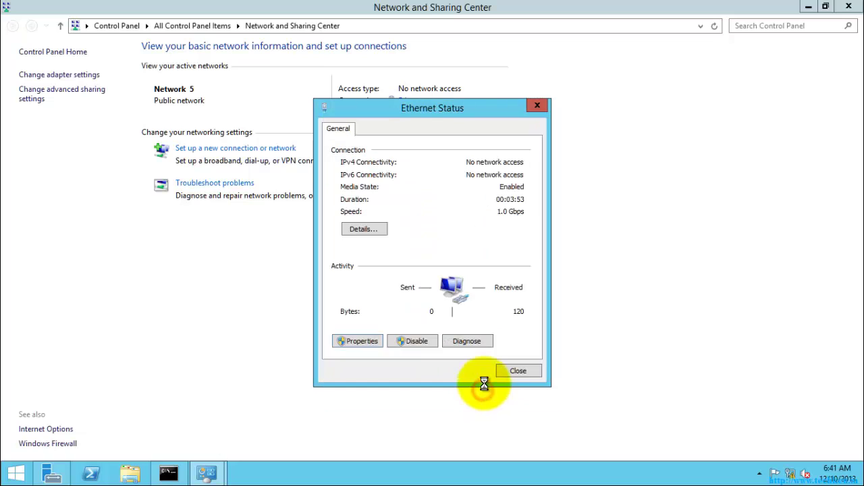
pyautogui.click(520, 370)
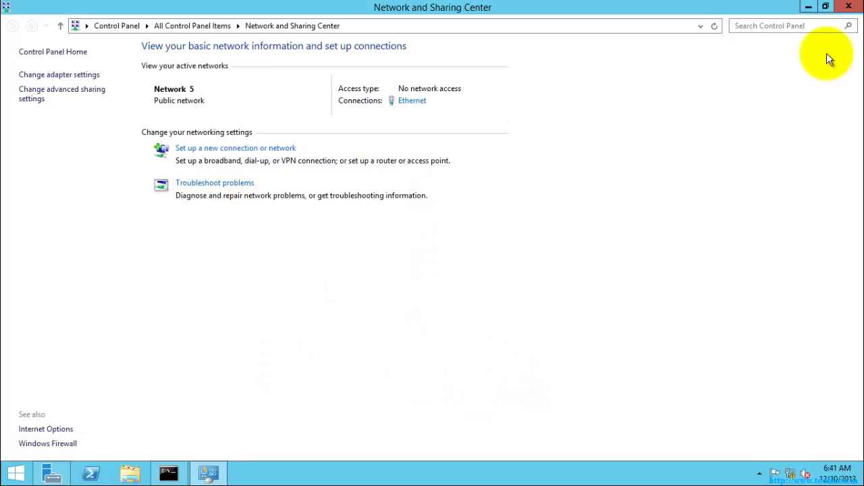
pyautogui.click(849, 6)
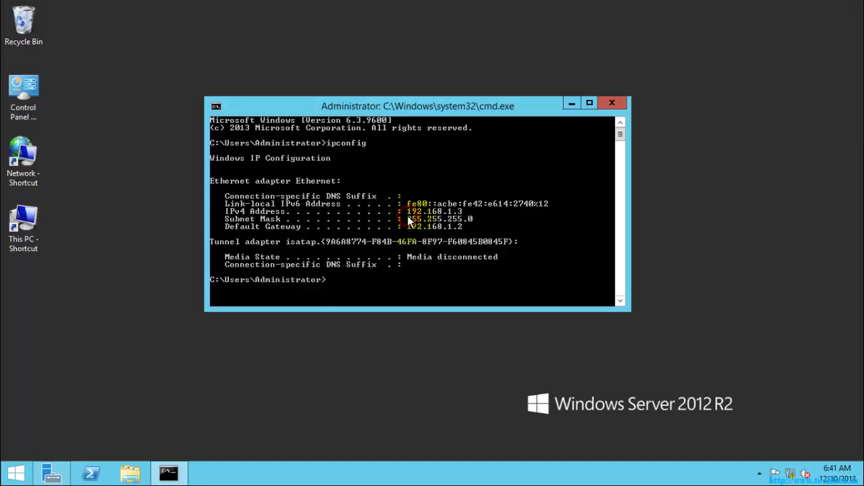
# - Run ipconfig again to check the adapter's addresses with IPv6 disabled, and close the Command Prompt
pyautogui.press('Up')
pyautogui.press('Return')
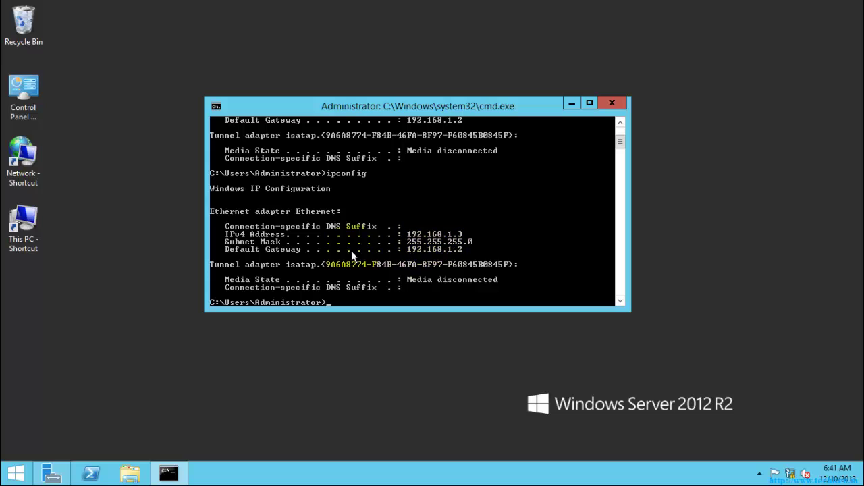
pyautogui.click(613, 104)
pyautogui.rightClick(457, 139)
pyautogui.click(467, 173)
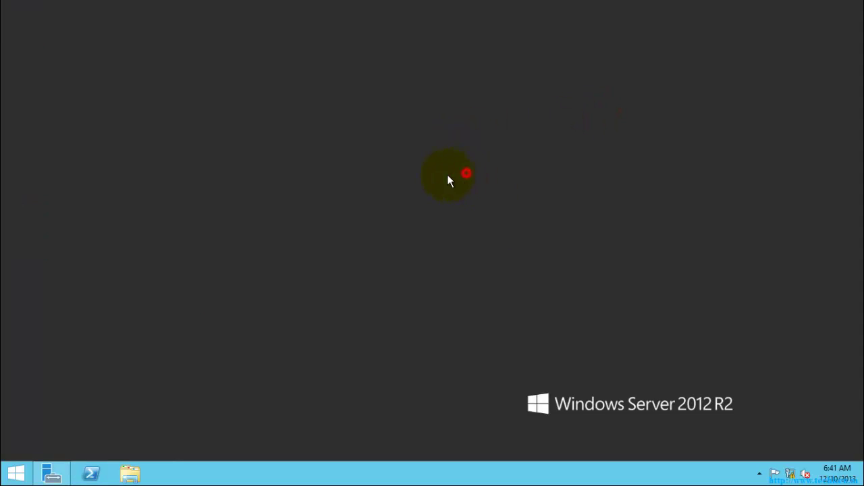
pyautogui.rightClick(409, 170)
pyautogui.rightClick(413, 183)
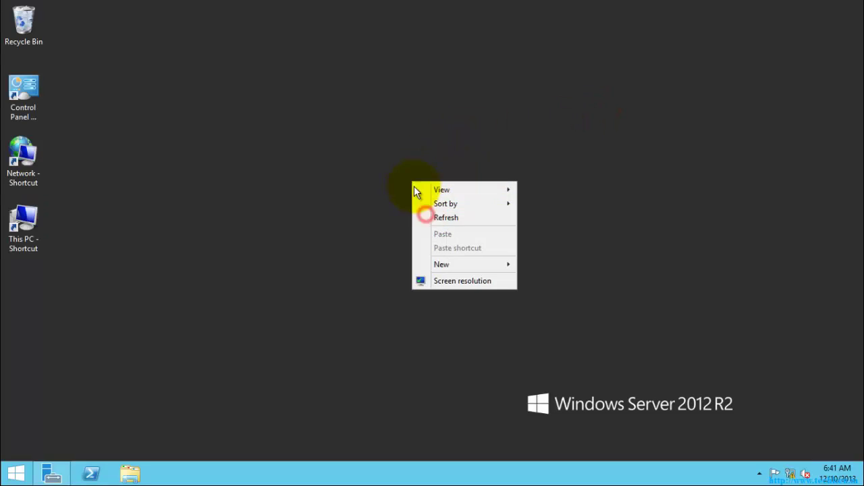
pyautogui.click(430, 220)
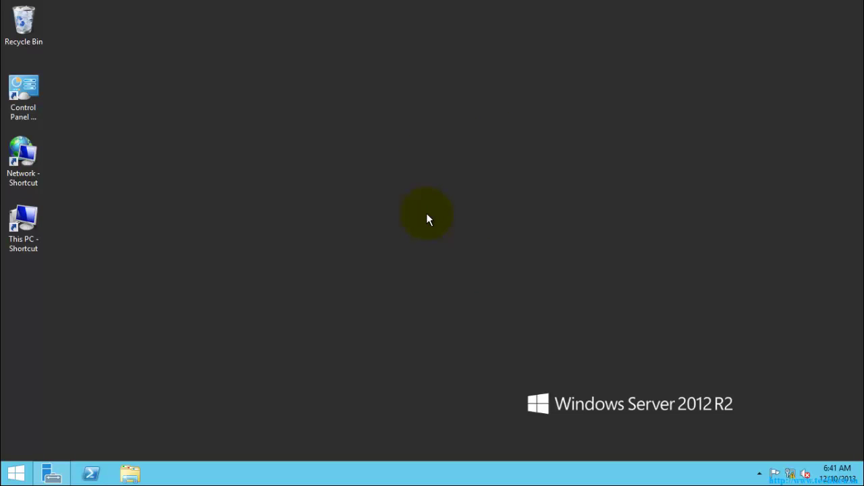